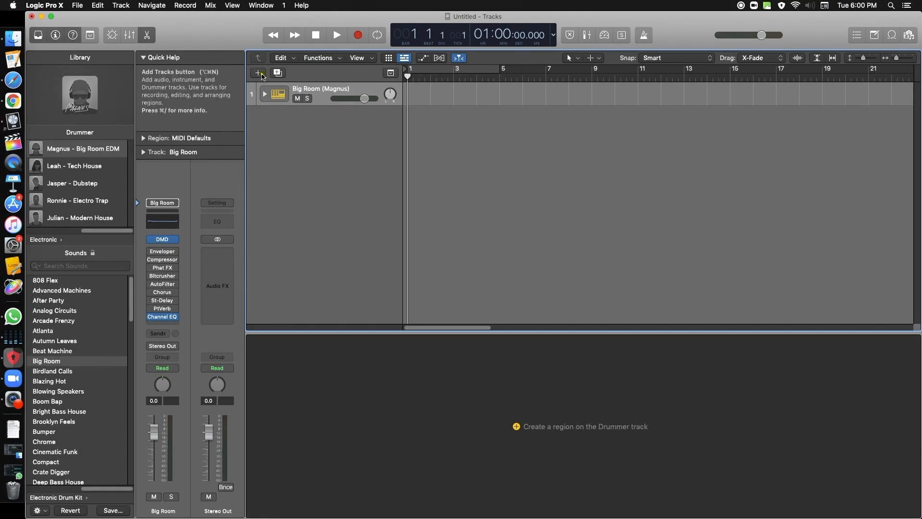
# Step: Create a drummer region at bar 1 on the Big Room (Magnus) track
pyautogui.click(261, 75)
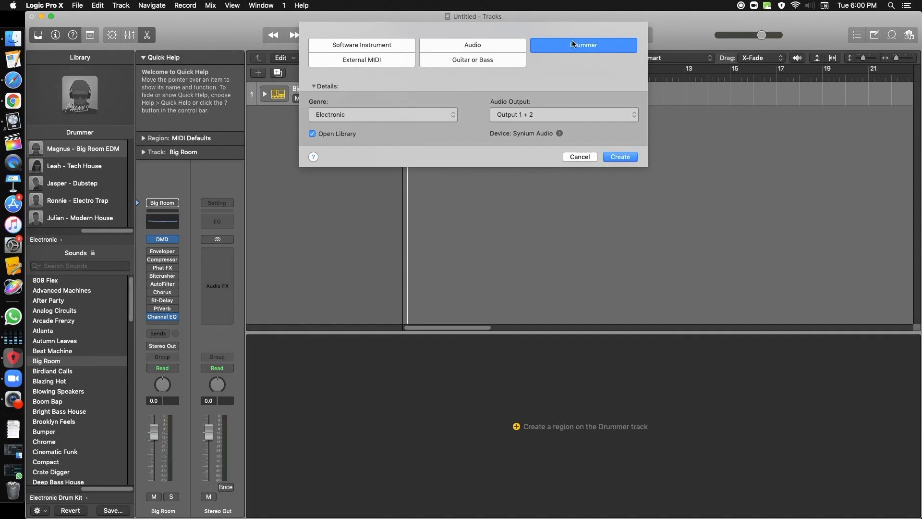
pyautogui.click(573, 156)
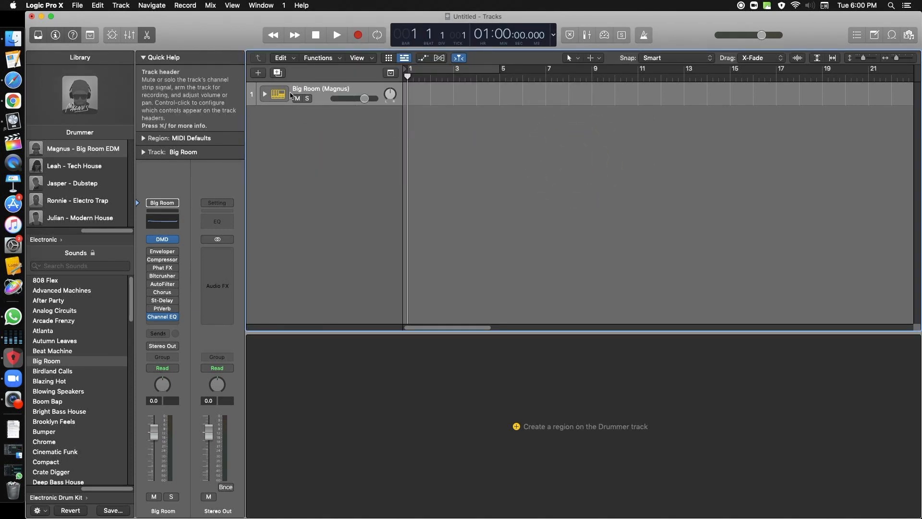
pyautogui.click(412, 94)
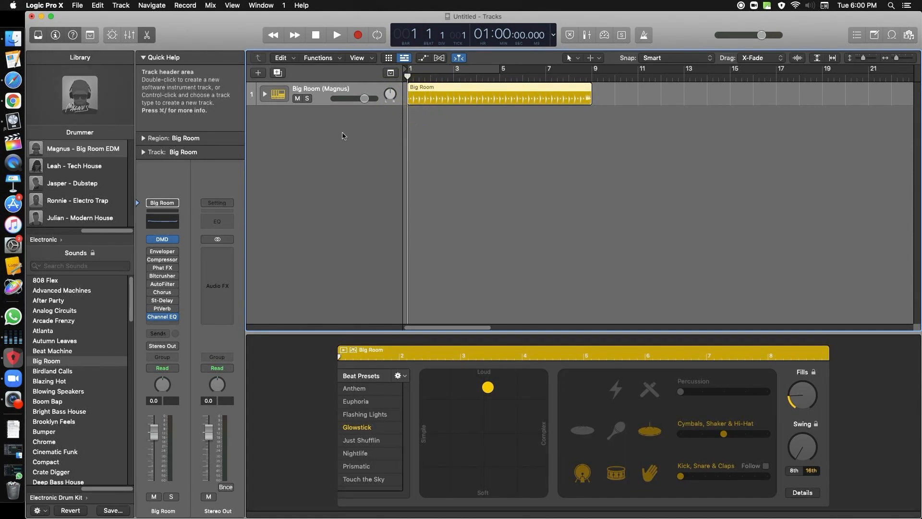
# Step: Play the project and turn on the cycle area, extending it to bar 9 to loop the whole drummer region
pyautogui.press('space')
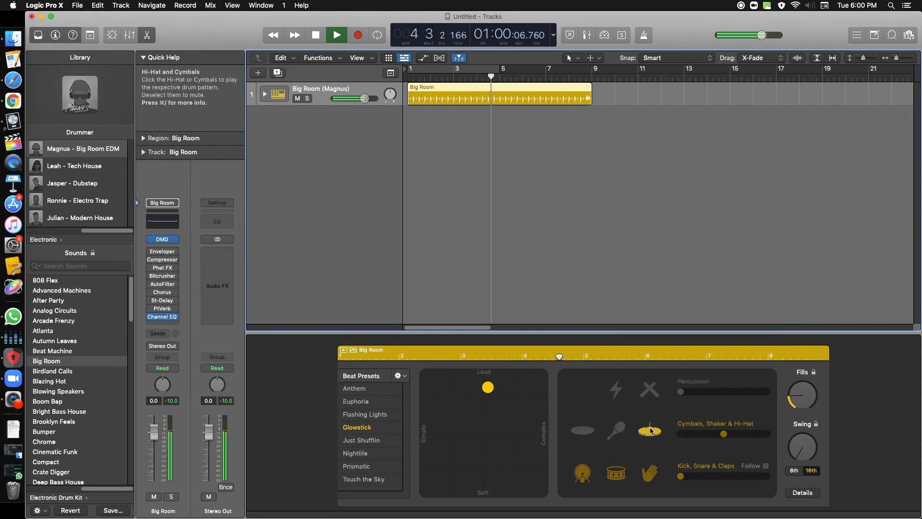
pyautogui.click(477, 68)
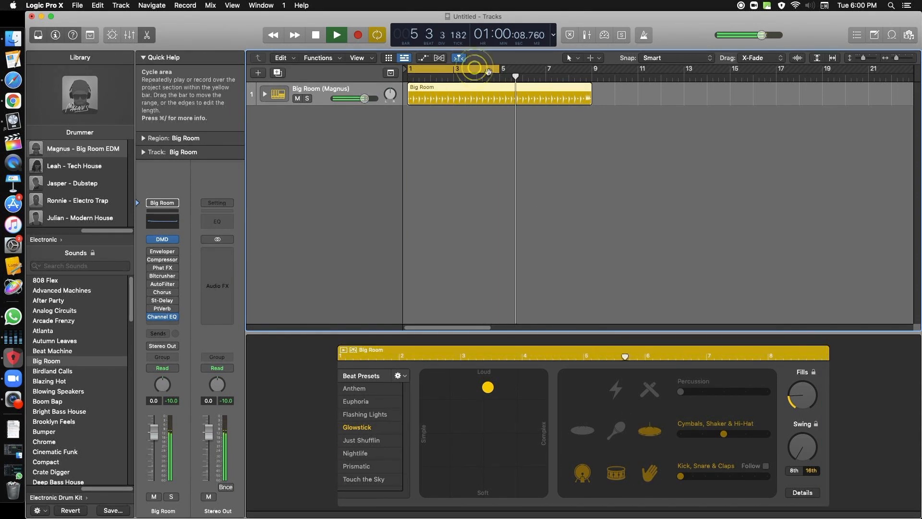
pyautogui.moveTo(502, 70); pyautogui.dragTo(591, 71)
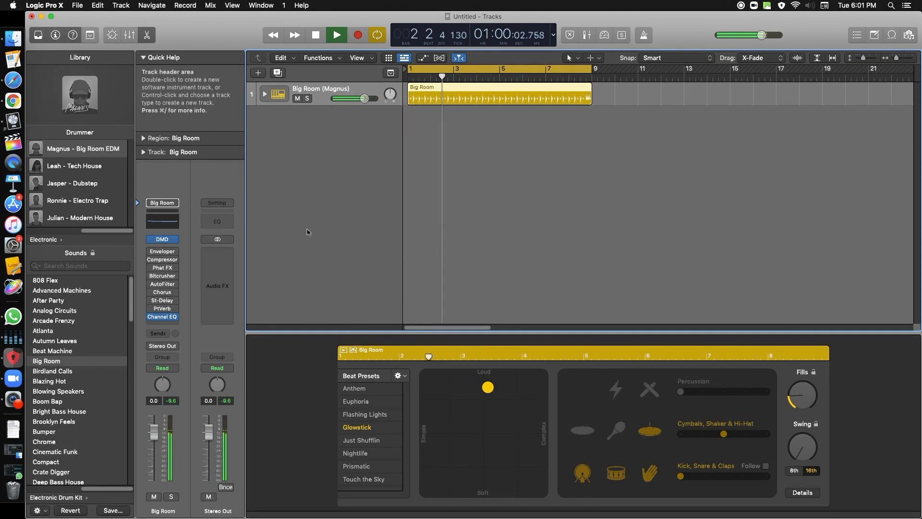
# Step: Replace the Snare 1 sound inside the Big Room drummer track stack with Snare - Chrome, and collapse the stack
pyautogui.click(265, 94)
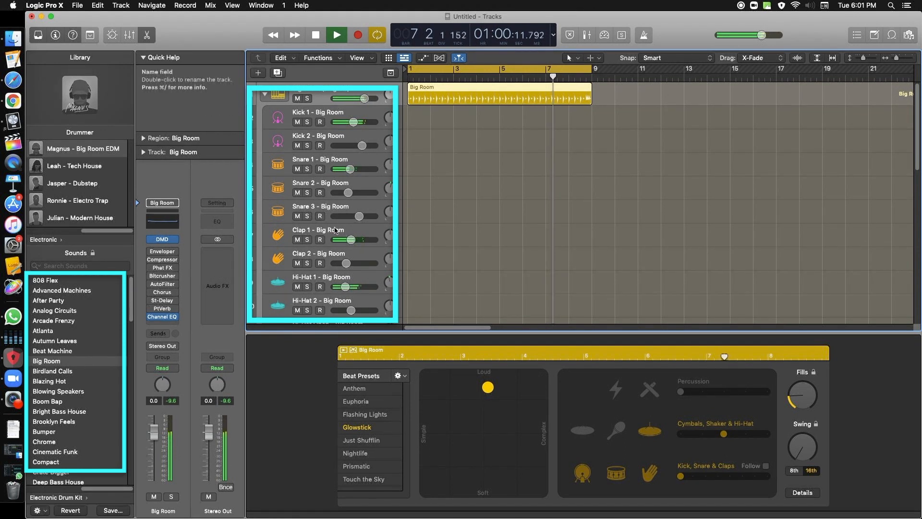
pyautogui.click(363, 158)
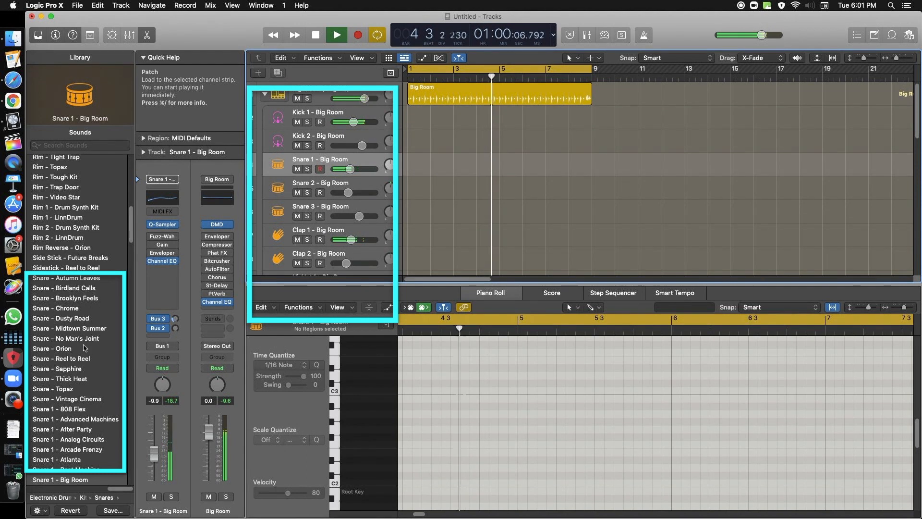
pyautogui.click(67, 308)
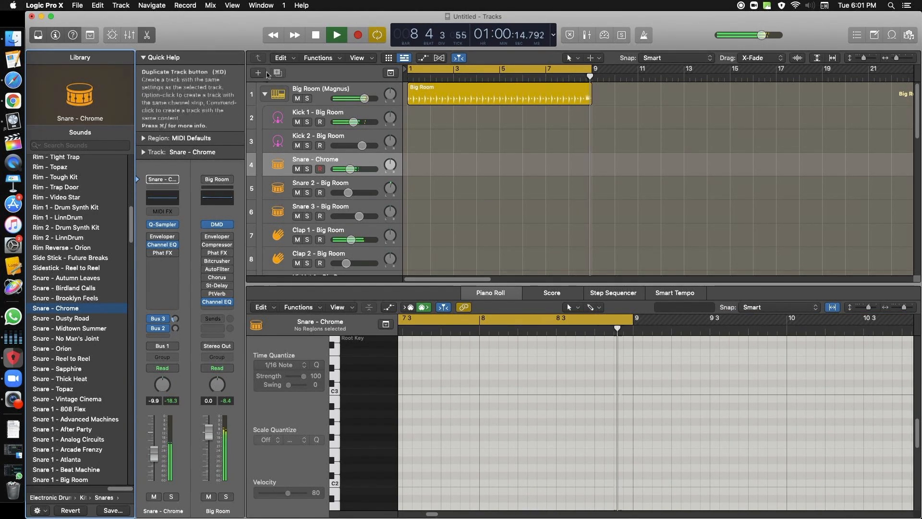
pyautogui.click(264, 93)
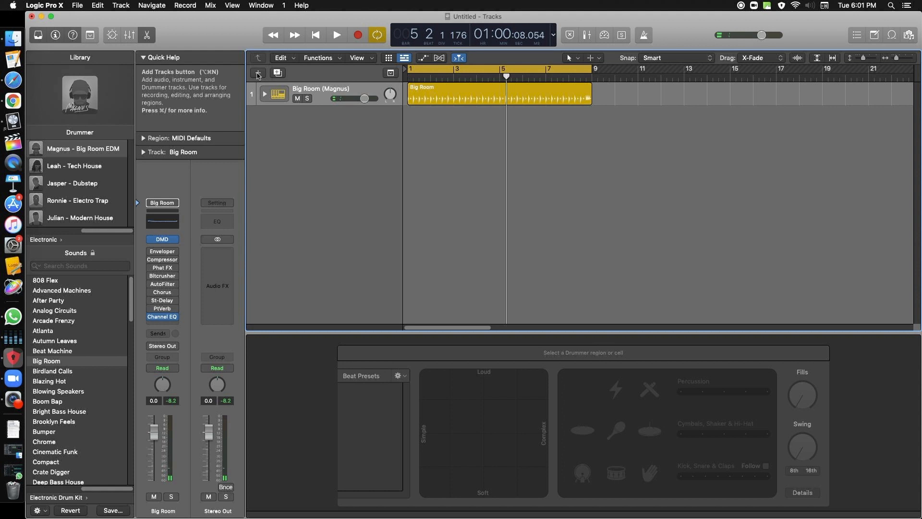
# Step: Add one software instrument track using Ultrabeat (Drum Machine)
pyautogui.click(258, 74)
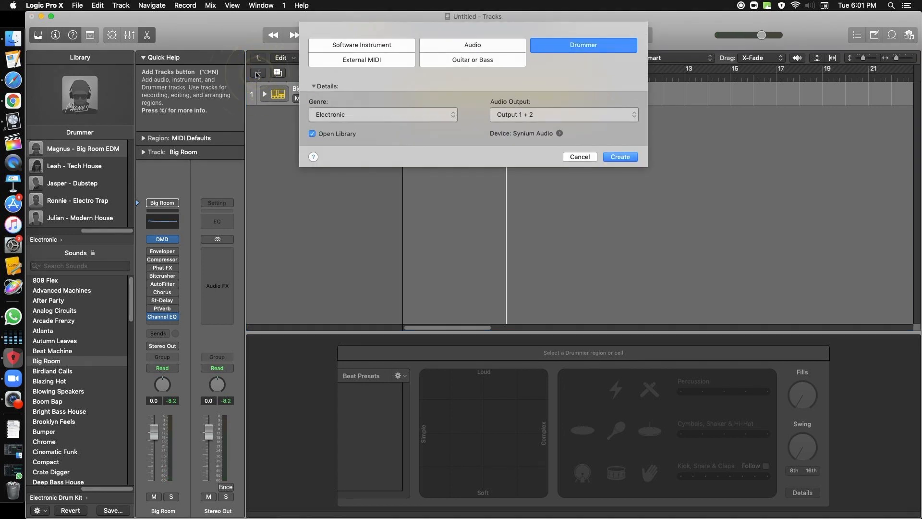
pyautogui.click(348, 45)
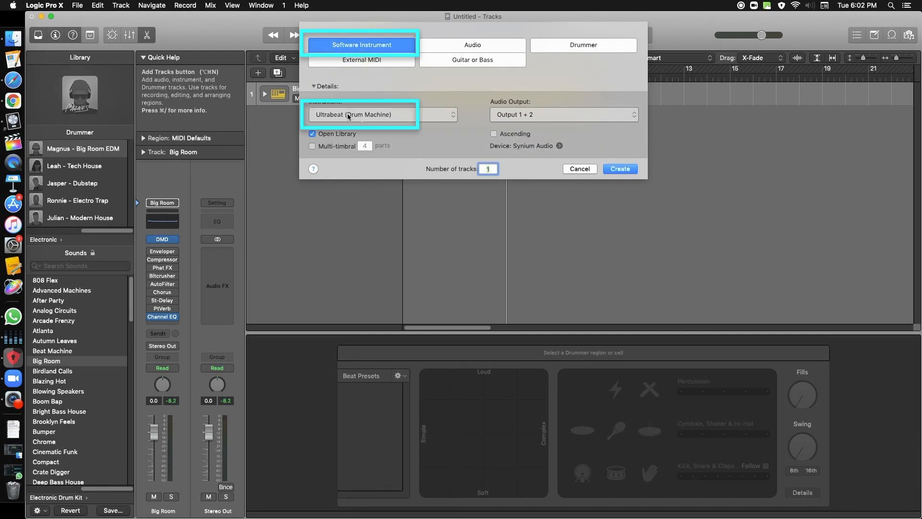
pyautogui.click(621, 169)
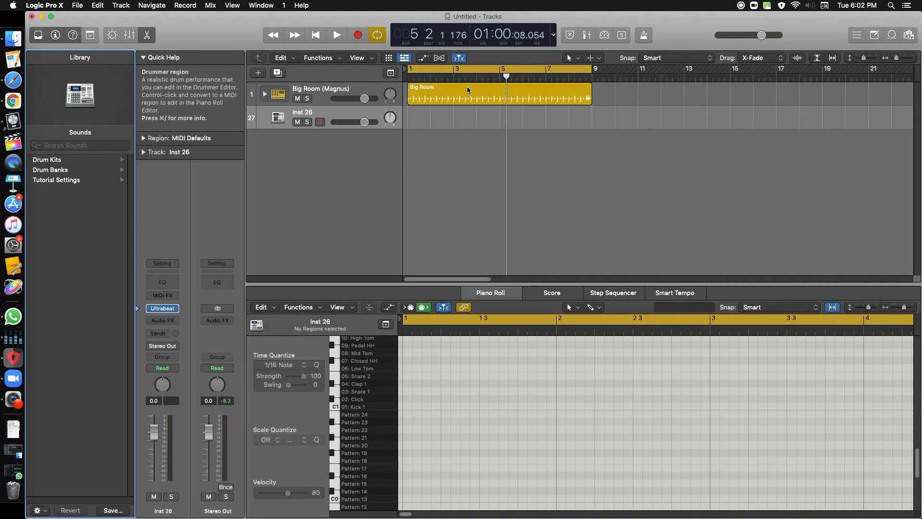
# Step: Copy the Big Room drummer region onto the Ultrabeat track at bar 1 and play both tracks together
pyautogui.click(467, 89)
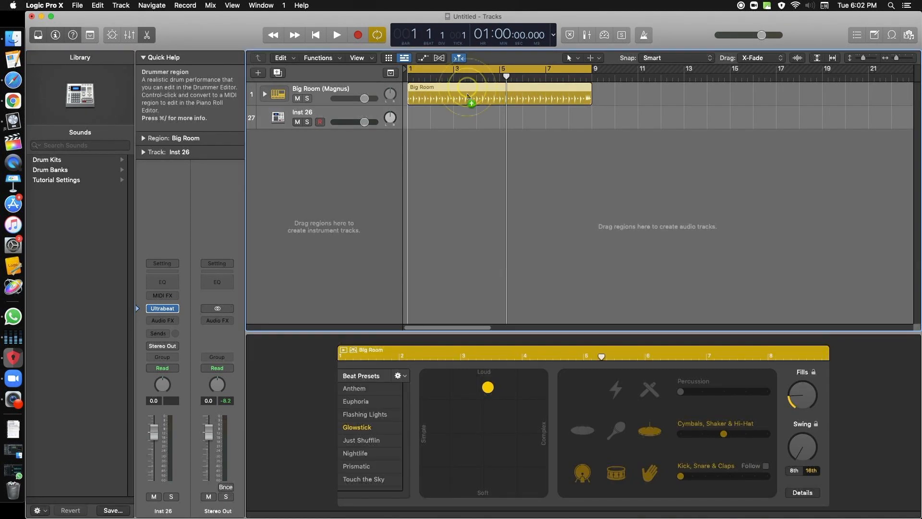
pyautogui.moveTo(468, 107); pyautogui.dragTo(468, 113)
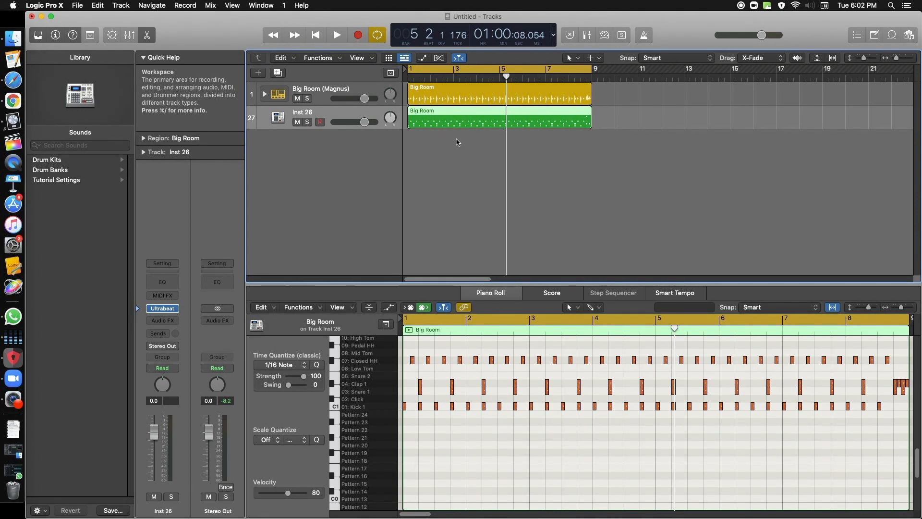
pyautogui.press('space')
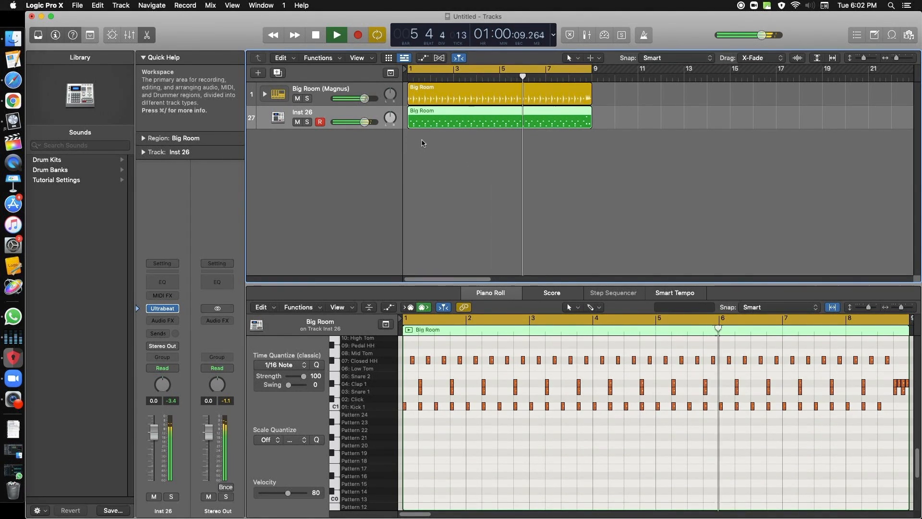
pyautogui.press('space')
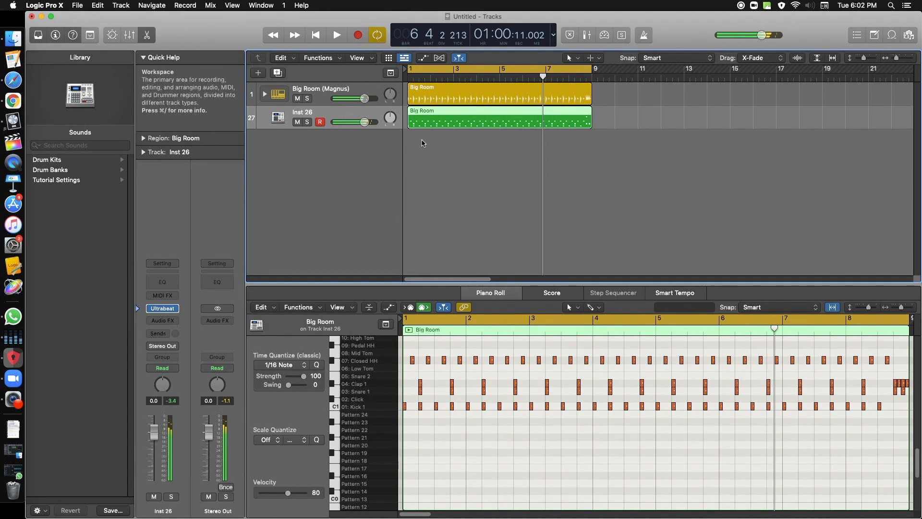
# Step: Pan the drummer track left and the Ultrabeat track right to +35 during playback, and slightly lower the drummer track's volume
pyautogui.press('Return')
pyautogui.press('space')
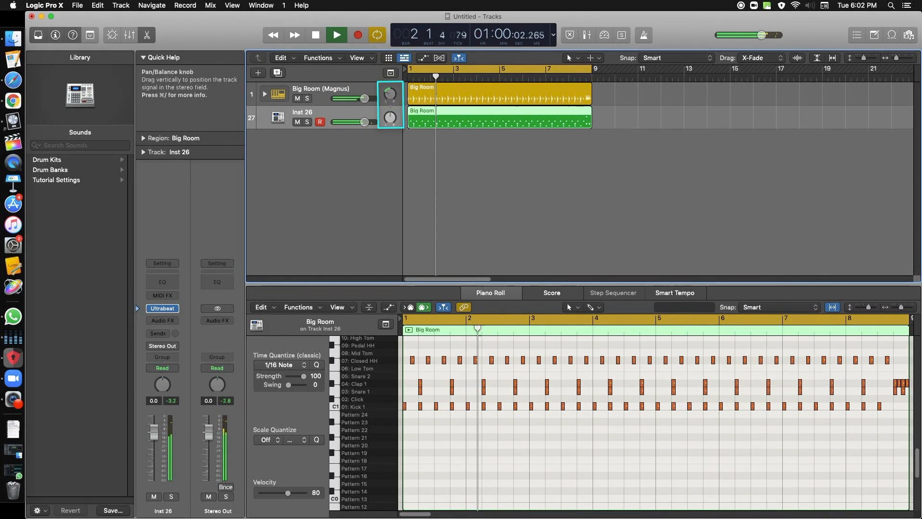
pyautogui.moveTo(390, 120); pyautogui.dragTo(391, 105)
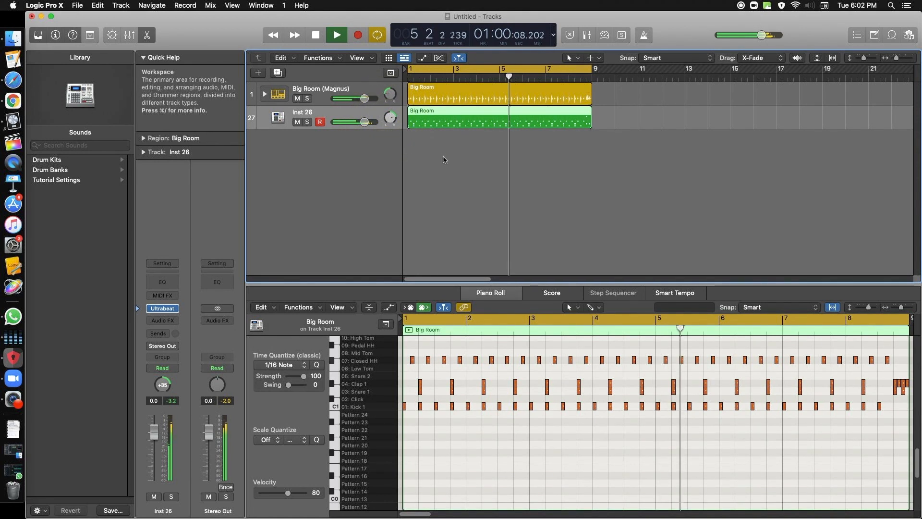
pyautogui.moveTo(364, 99); pyautogui.dragTo(360, 100)
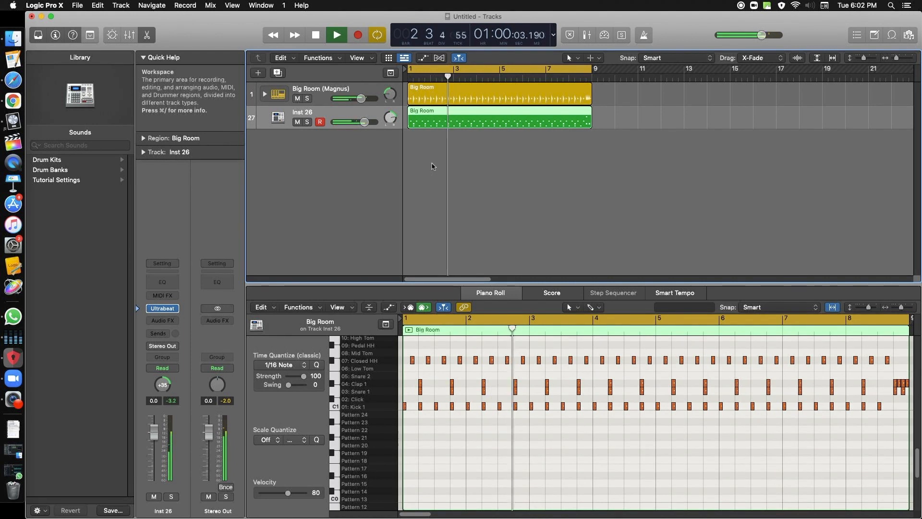
pyautogui.press('space')
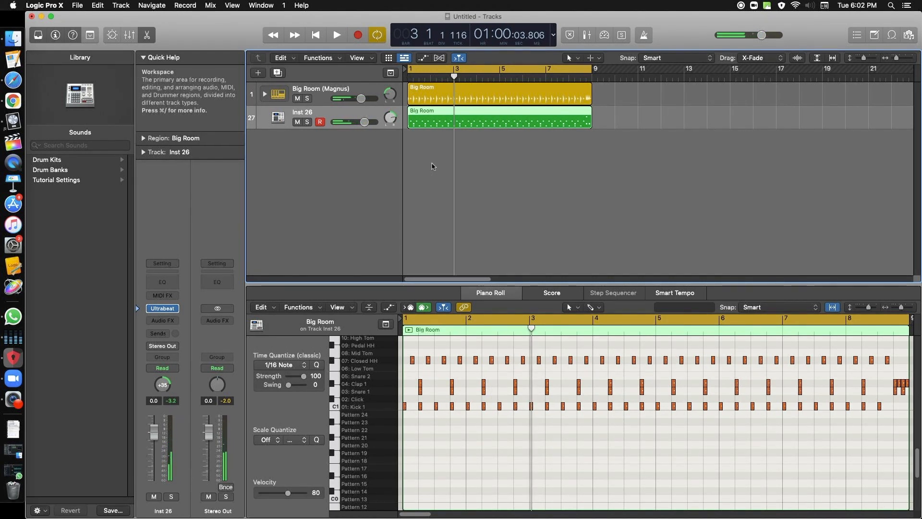
# Step: Select all Clap 1 notes in the copied MIDI region and shift them forward in time by about three quarters of a beat
pyautogui.press('space')
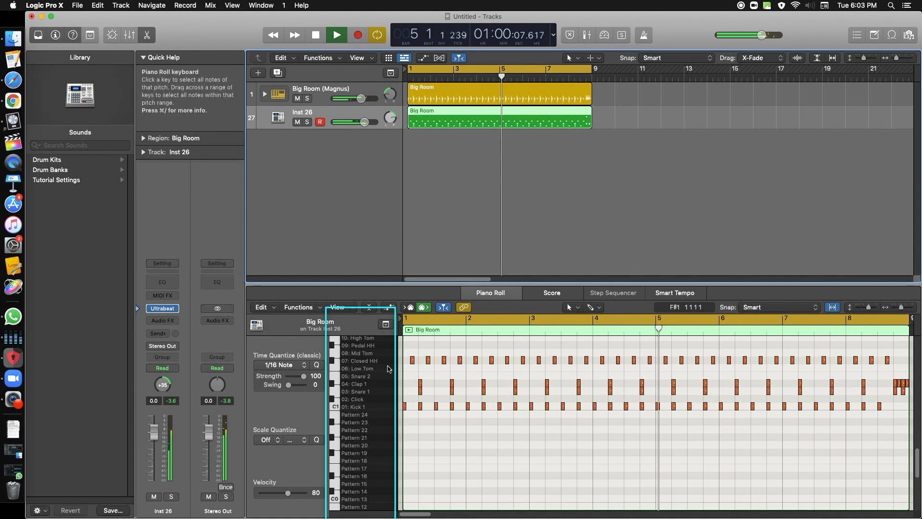
pyautogui.click(368, 384)
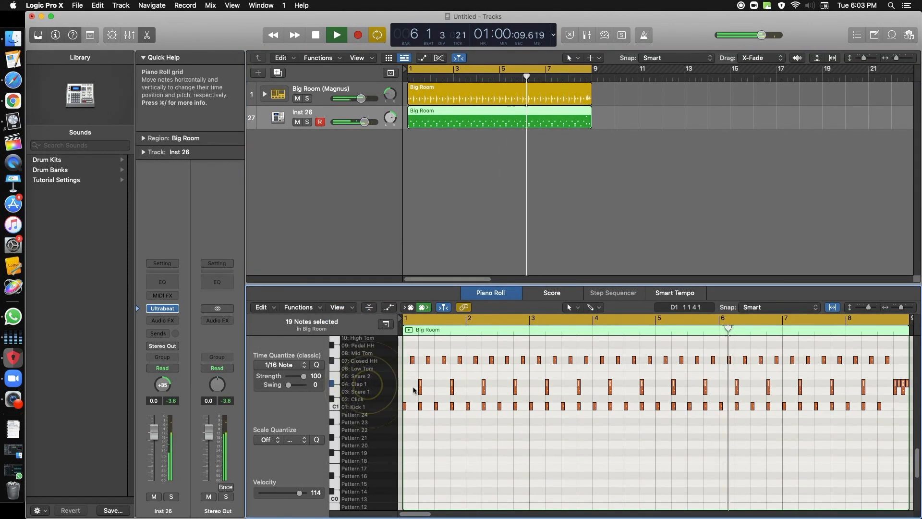
pyautogui.press('space')
pyautogui.moveTo(421, 386); pyautogui.dragTo(431, 385)
pyautogui.press('space')
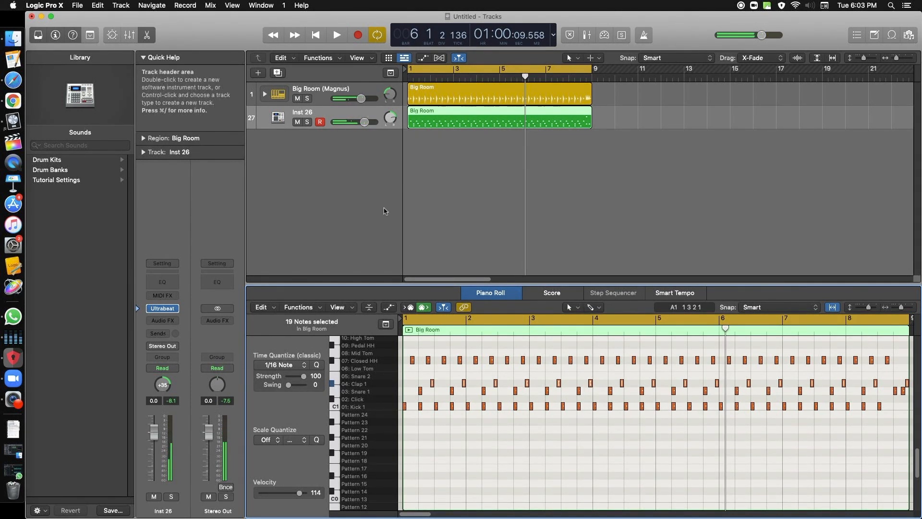
# Step: Open the Ultrabeat instrument and load the Broken Beat Kit 01 drum kit while the loop plays
pyautogui.click(279, 117)
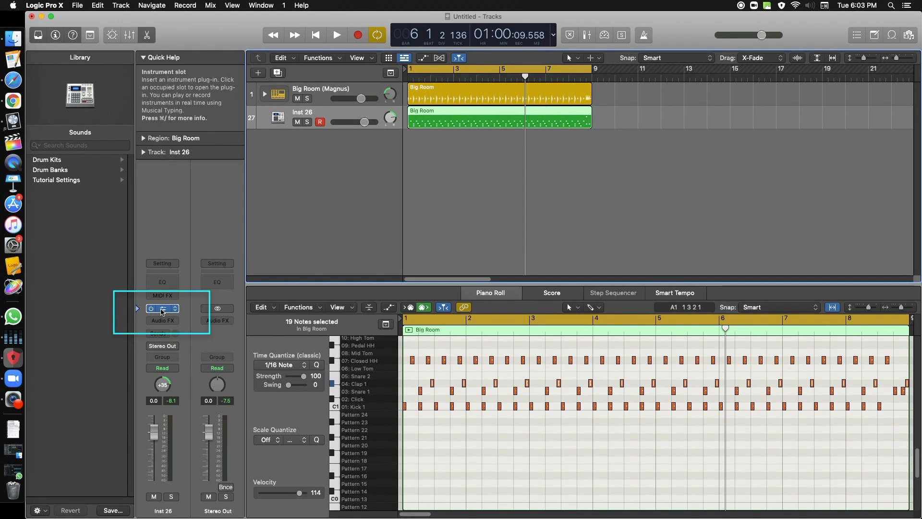
pyautogui.click(163, 310)
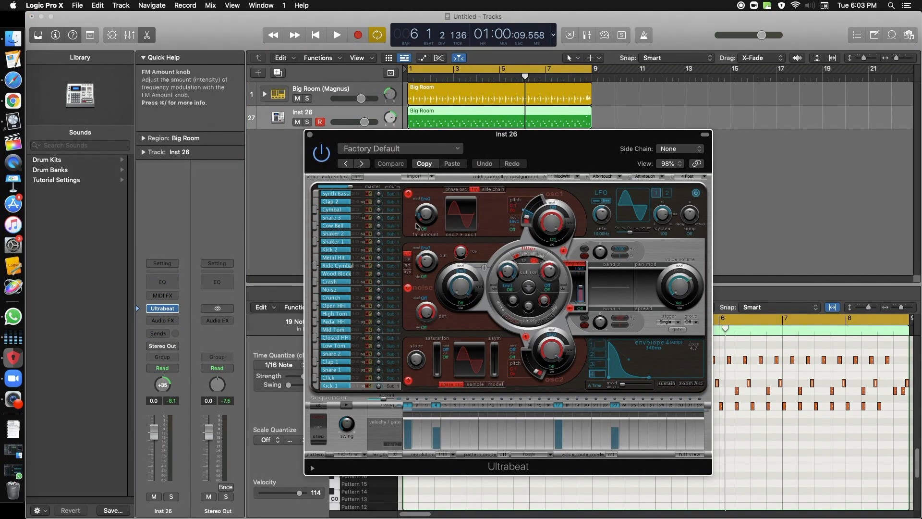
pyautogui.press('space')
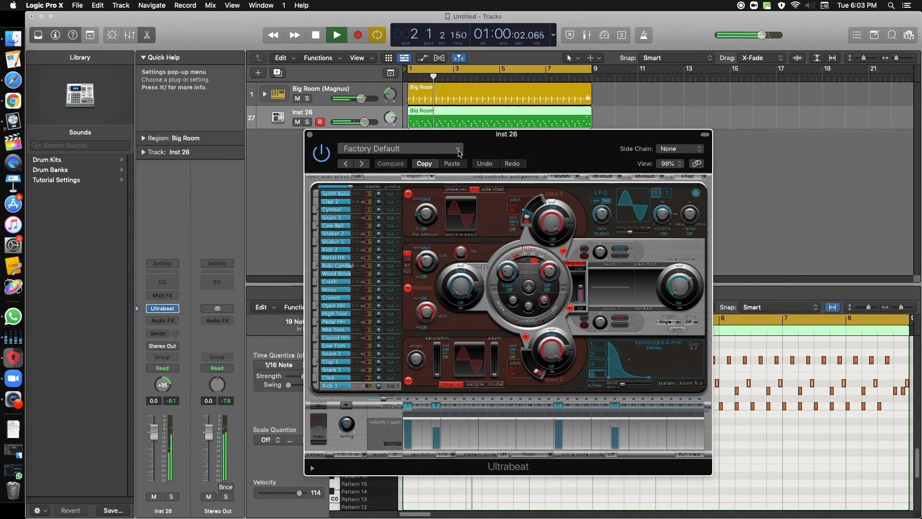
pyautogui.click(459, 150)
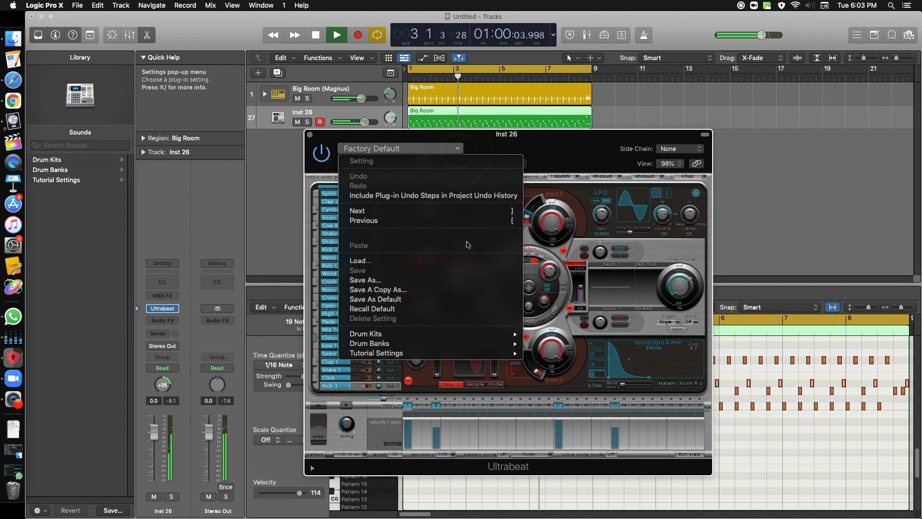
pyautogui.moveTo(460, 338)
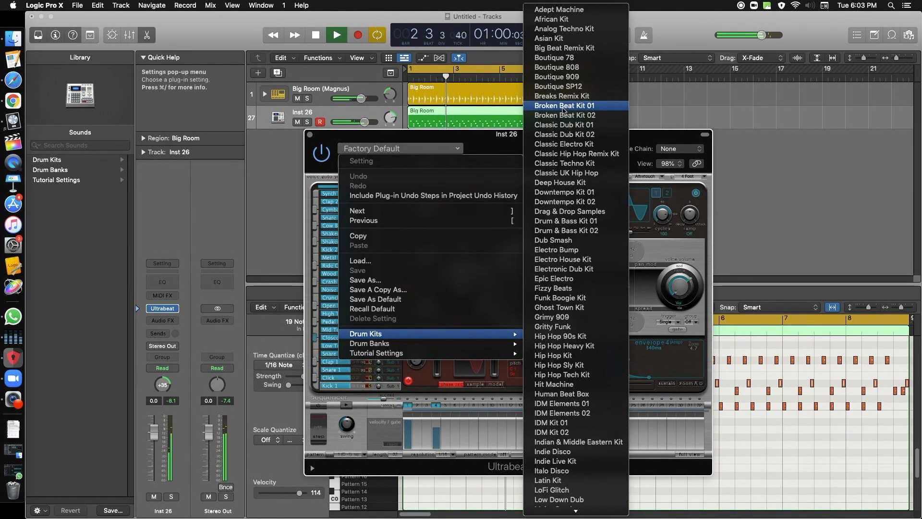
pyautogui.click(563, 109)
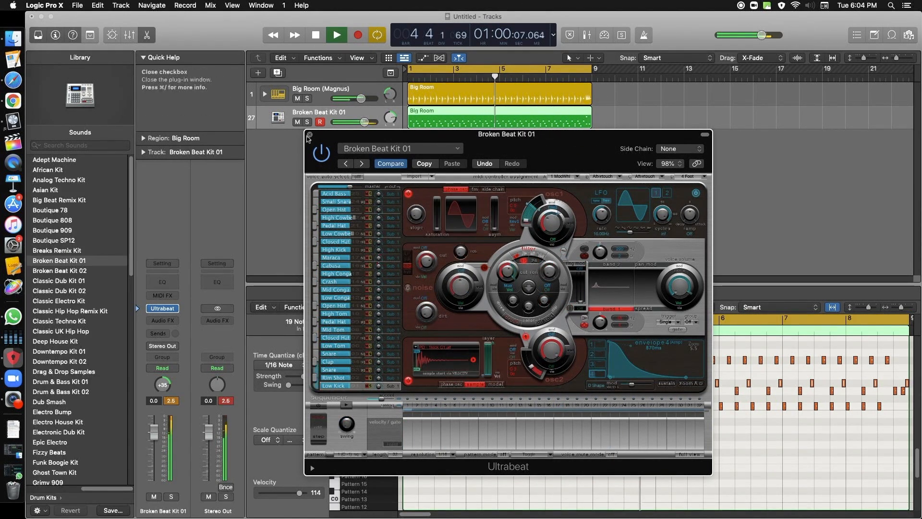
# Step: Reposition the Ultrabeat window and turn on its step sequencer during playback
pyautogui.moveTo(461, 134); pyautogui.dragTo(298, 140)
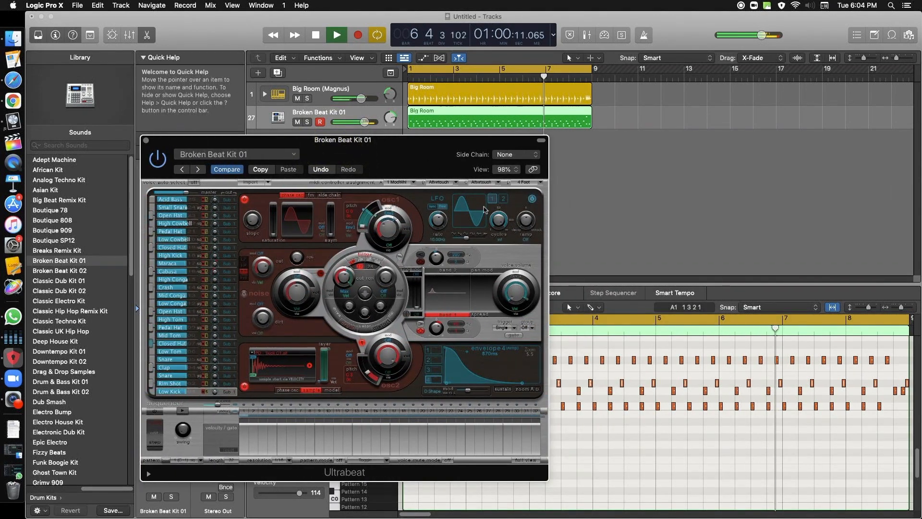
pyautogui.moveTo(416, 170); pyautogui.dragTo(404, 128)
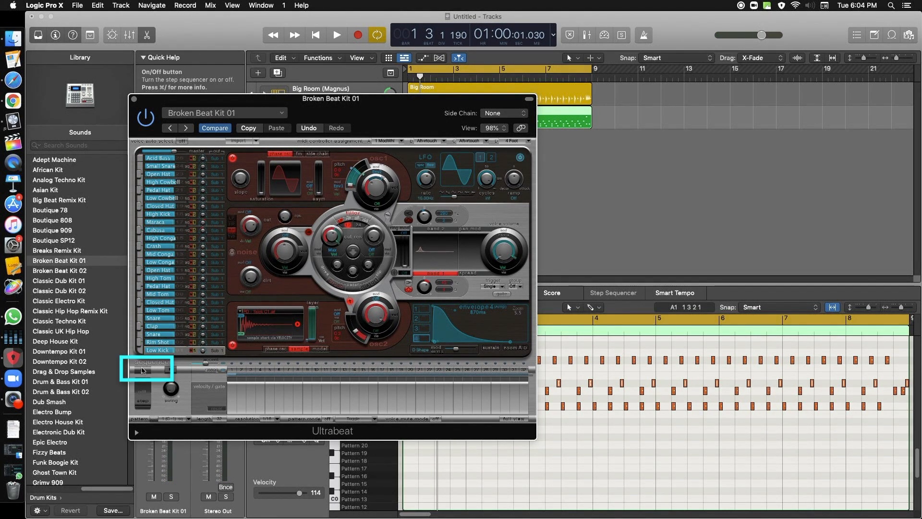
pyautogui.press('space')
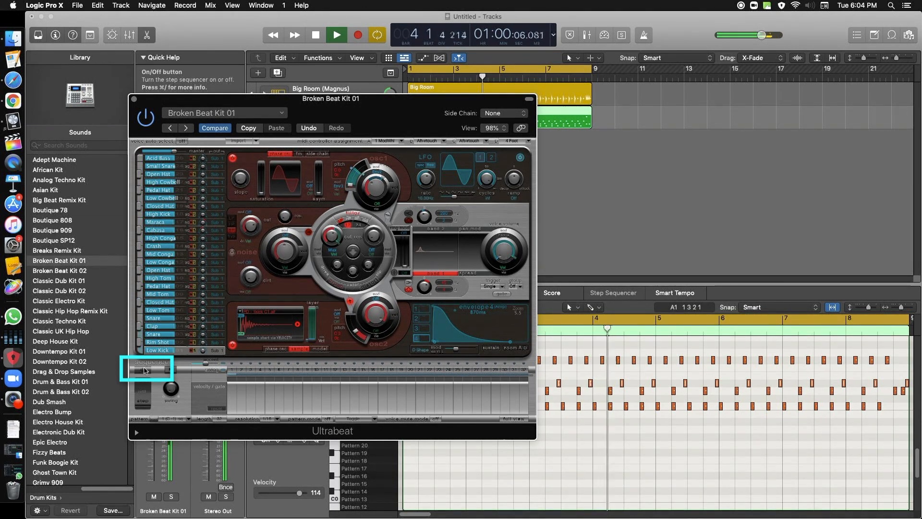
pyautogui.click(144, 369)
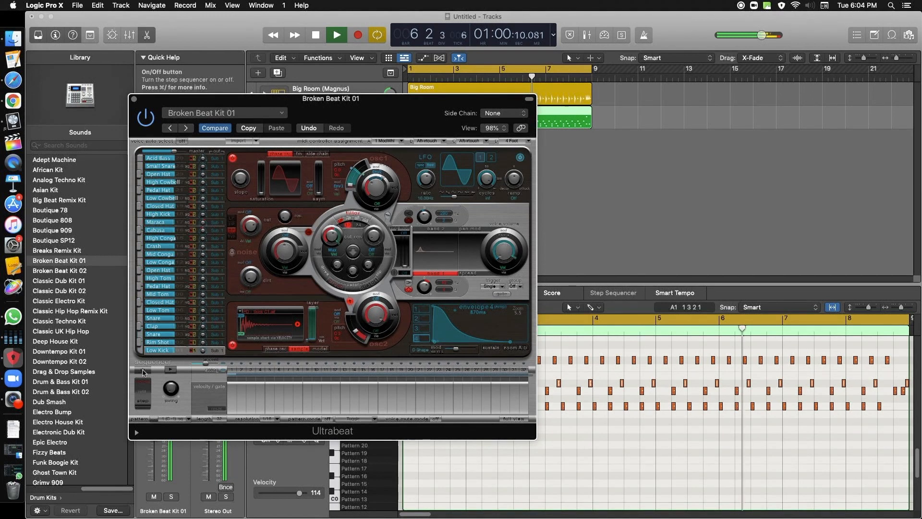
pyautogui.click(143, 371)
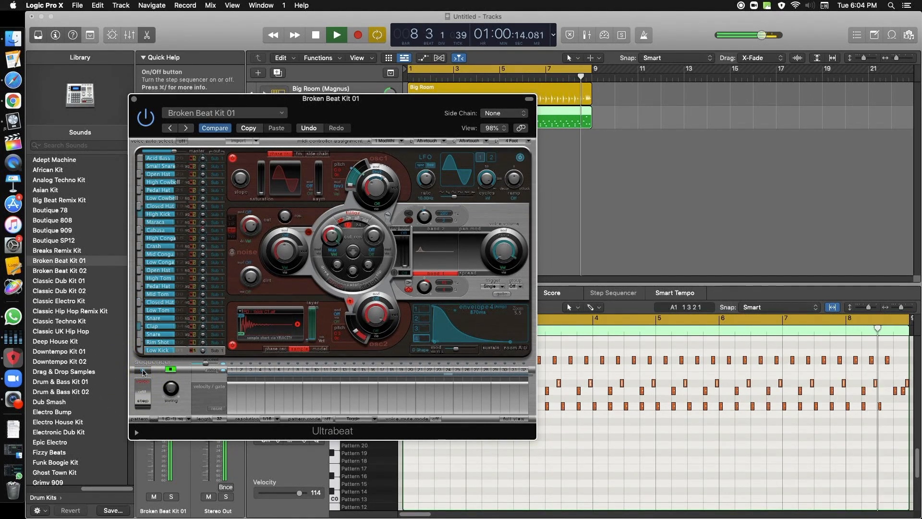
# Step: Place the Ultrabeat sequencer pattern as a MIDI region at bar 9 of the Broken Beat Kit 01 track and switch off the step sequencer
pyautogui.moveTo(408, 108); pyautogui.dragTo(459, 176)
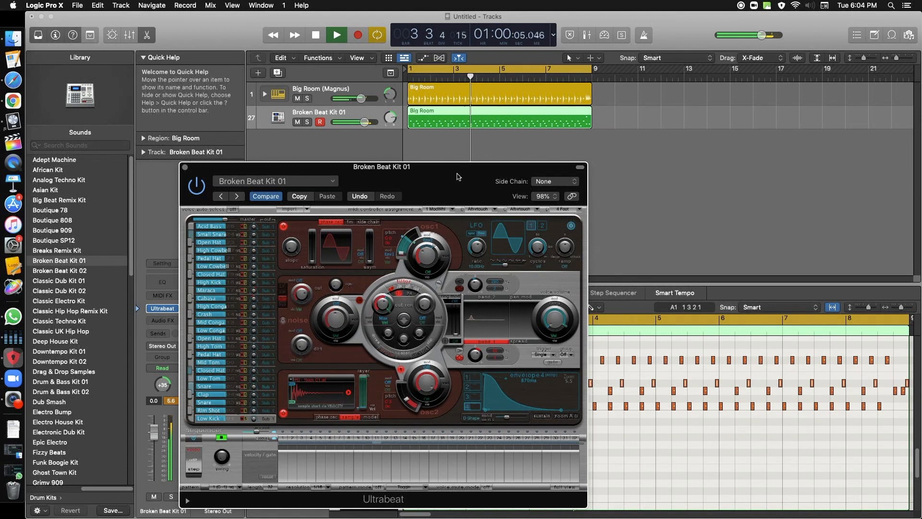
pyautogui.moveTo(455, 177); pyautogui.dragTo(423, 138)
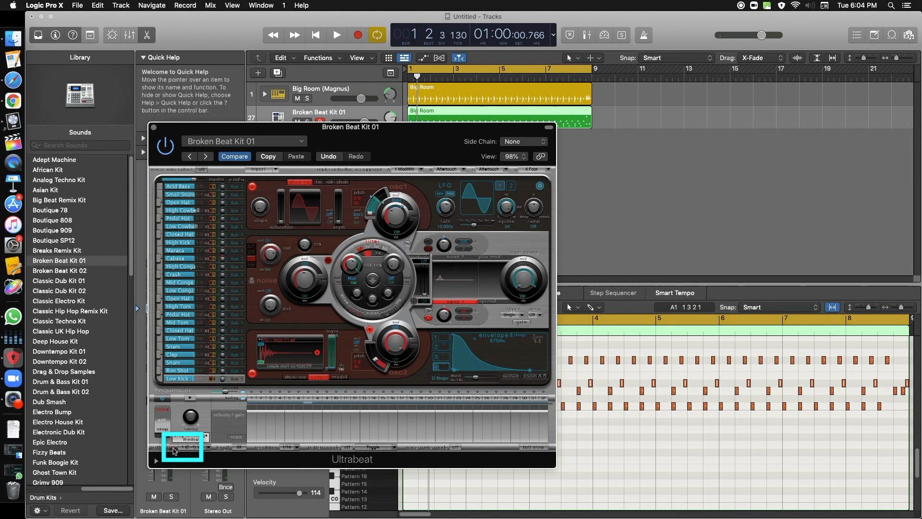
pyautogui.moveTo(552, 288); pyautogui.dragTo(638, 161)
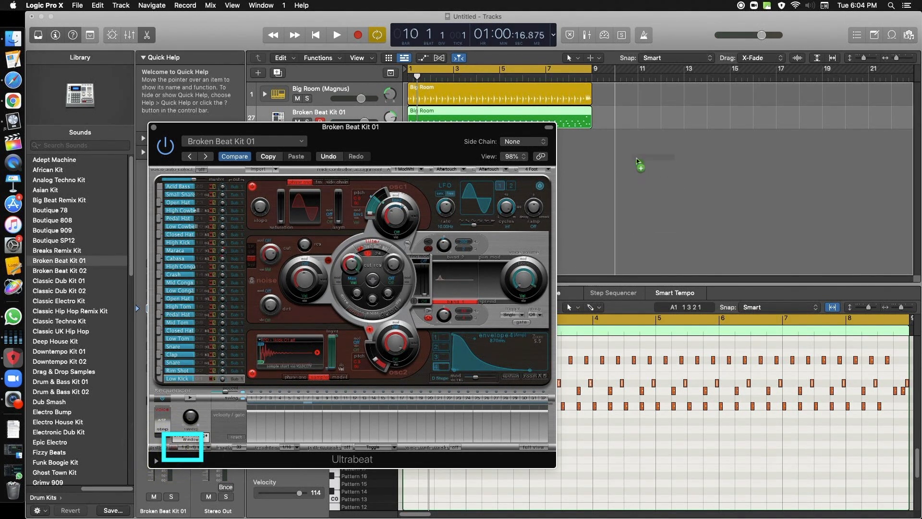
pyautogui.moveTo(616, 116); pyautogui.dragTo(615, 114)
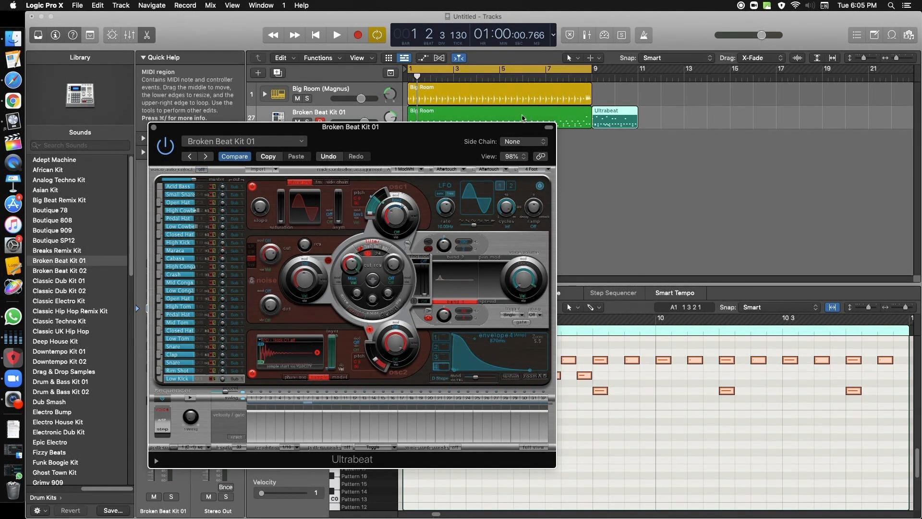
pyautogui.click(162, 398)
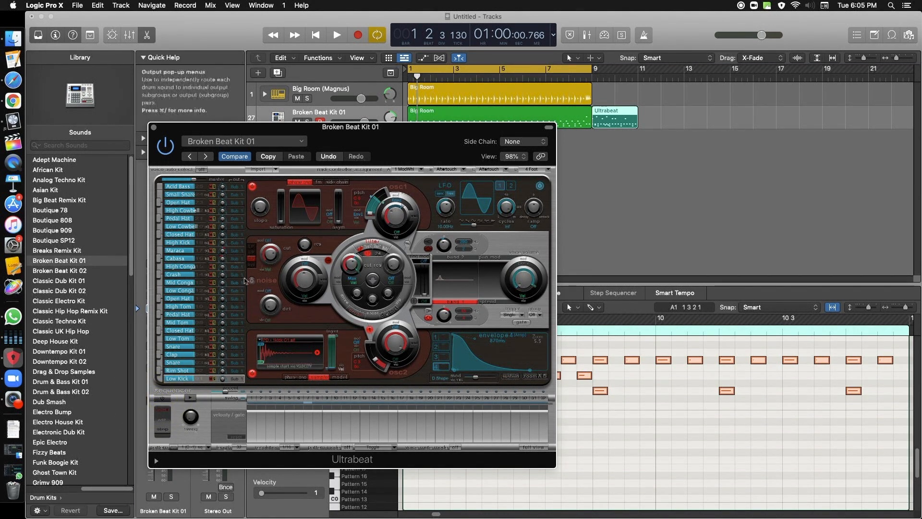
pyautogui.click(154, 128)
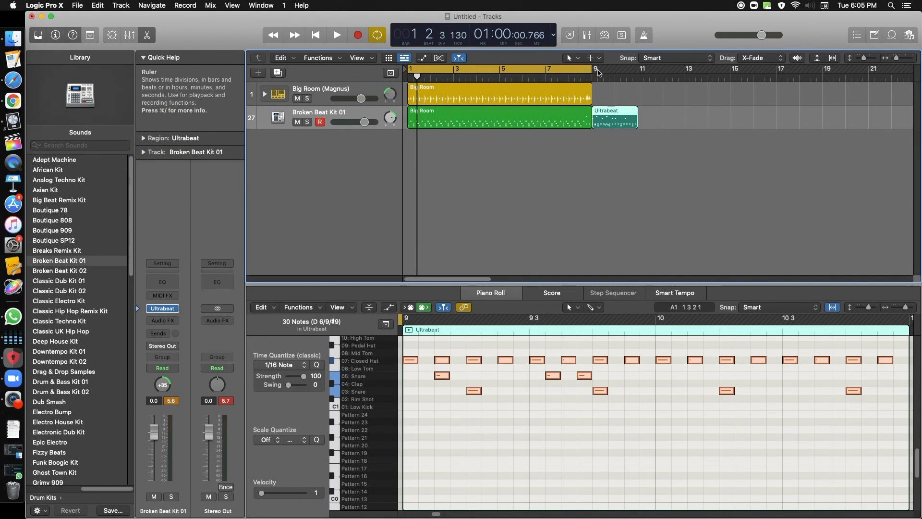
# Step: Add a second Big Room drummer region at bar 9 and loop the Ultrabeat region once, up to bar 13
pyautogui.moveTo(591, 69); pyautogui.dragTo(732, 72)
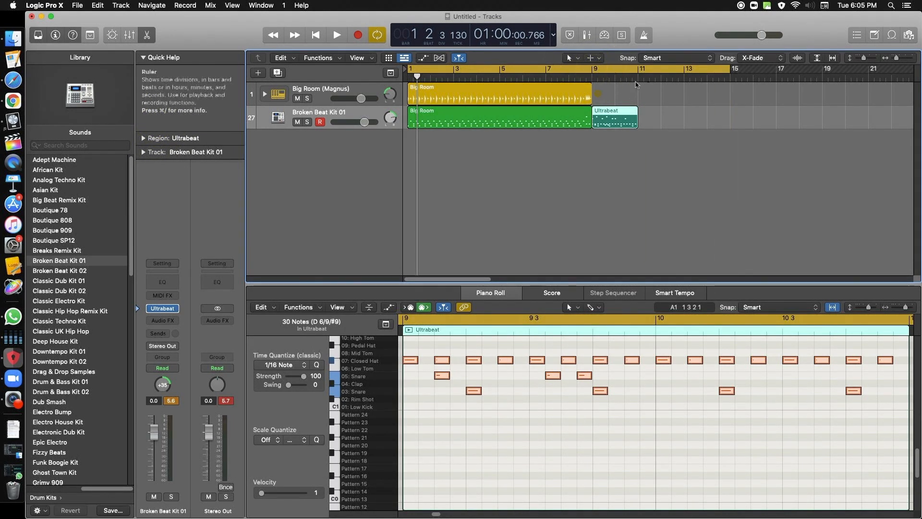
pyautogui.click(597, 93)
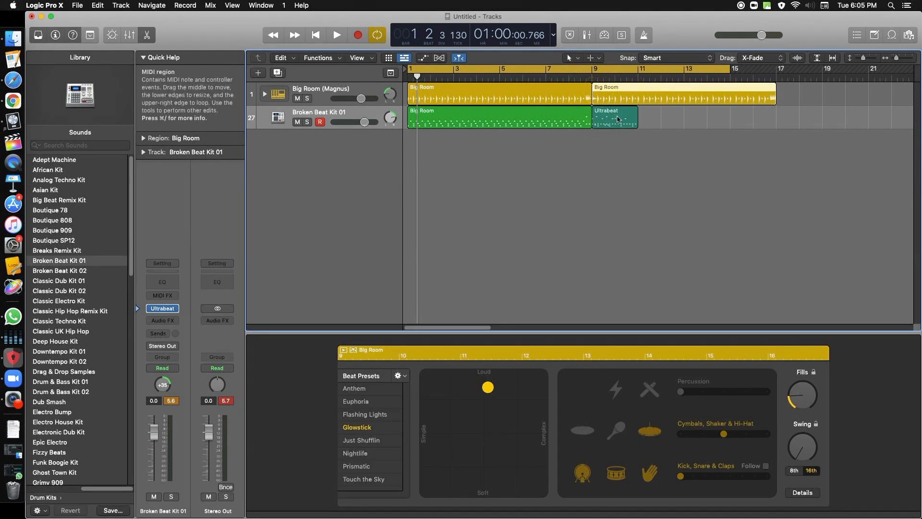
pyautogui.moveTo(640, 114)
pyautogui.mouseDown()
pyautogui.moveTo(679, 117)
pyautogui.moveTo(593, 116)
pyautogui.moveTo(653, 111)
pyautogui.mouseUp()
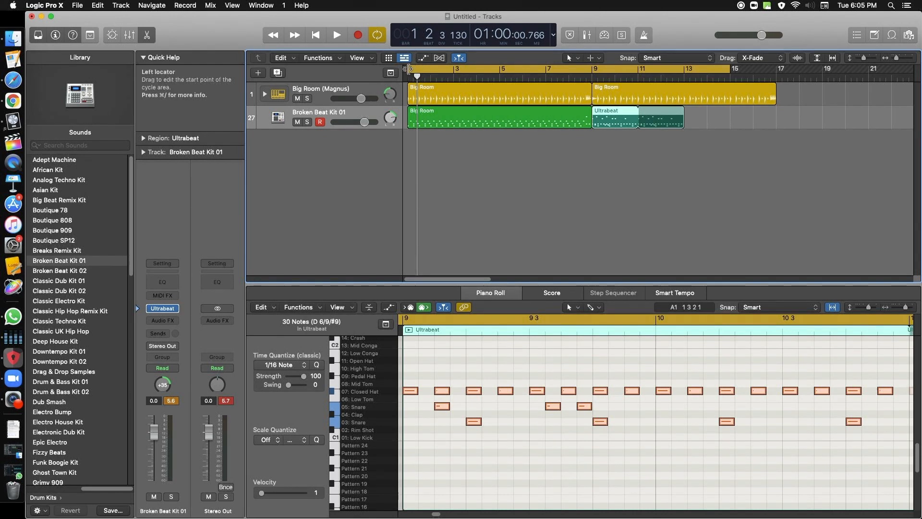
# Step: Set the cycle area from bar 7 to bar 13 and play the transition into the Ultrabeat pattern
pyautogui.moveTo(472, 73); pyautogui.dragTo(546, 75)
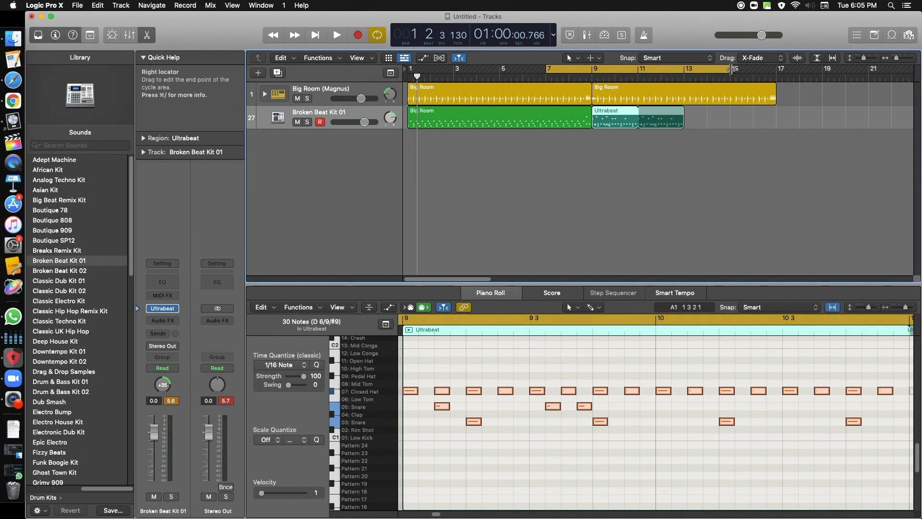
pyautogui.moveTo(732, 69); pyautogui.dragTo(684, 69)
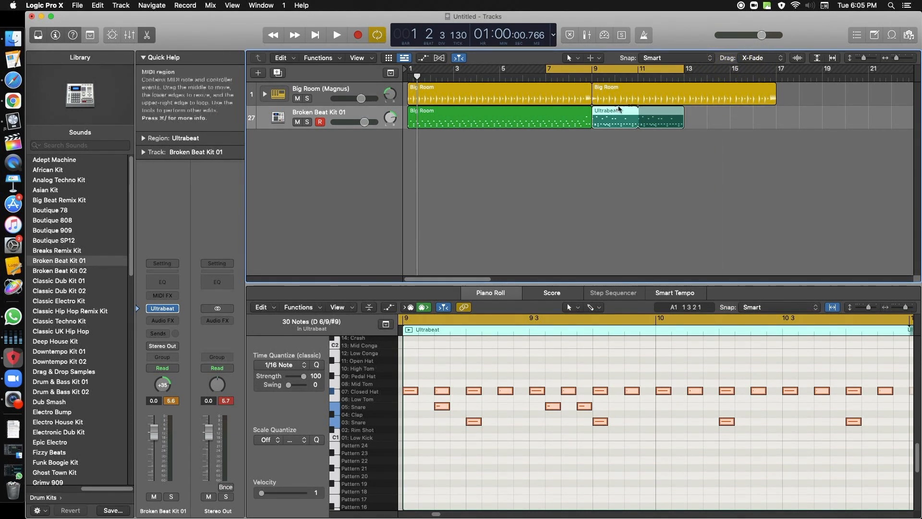
pyautogui.doubleClick(551, 76)
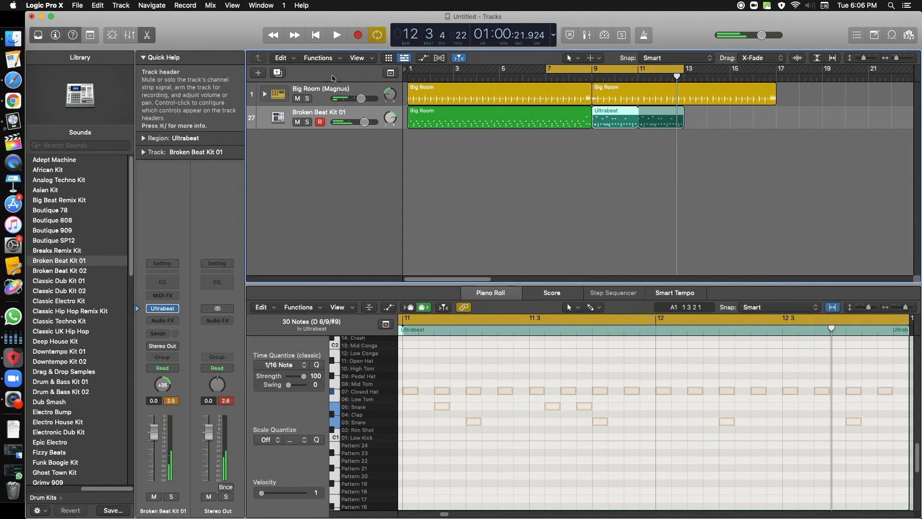
# Step: Show the Live Loops grid and copy the Big Room drummer, Big Room MIDI and Ultrabeat regions into cells on their tracks
pyautogui.click(388, 58)
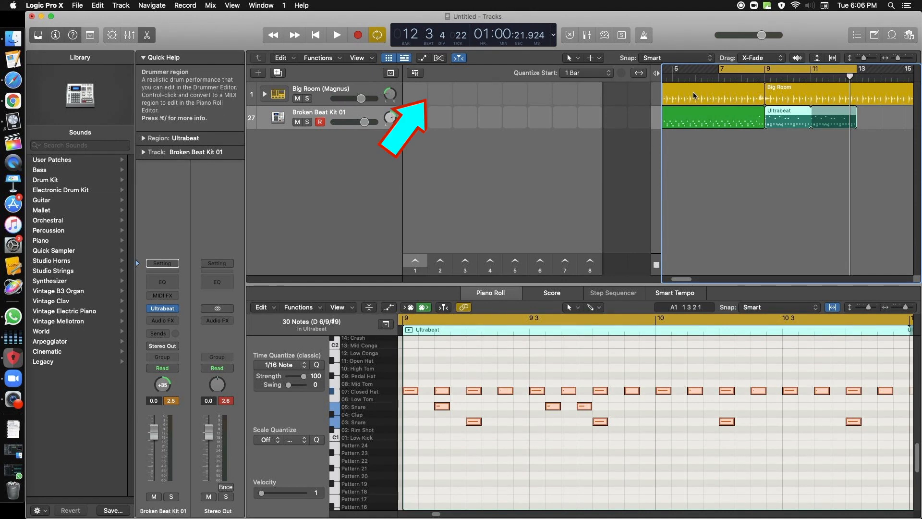
pyautogui.moveTo(690, 94); pyautogui.dragTo(415, 94)
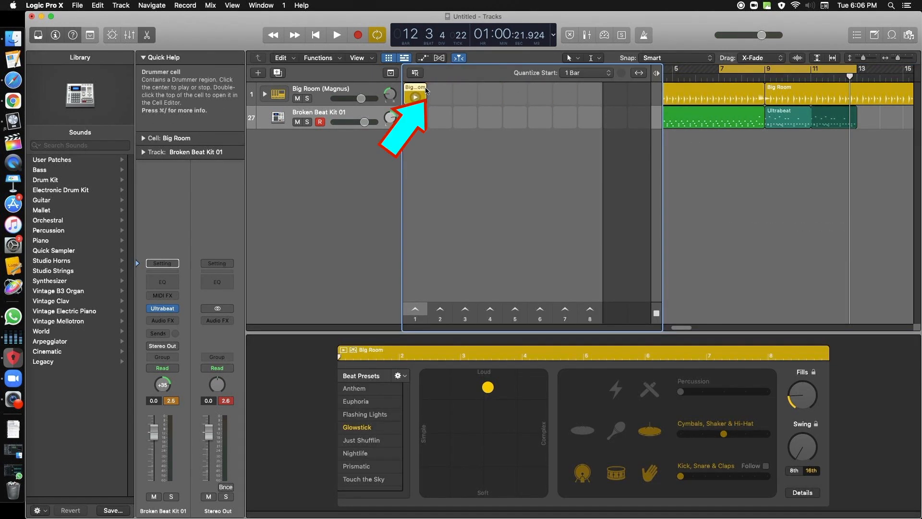
pyautogui.click(725, 115)
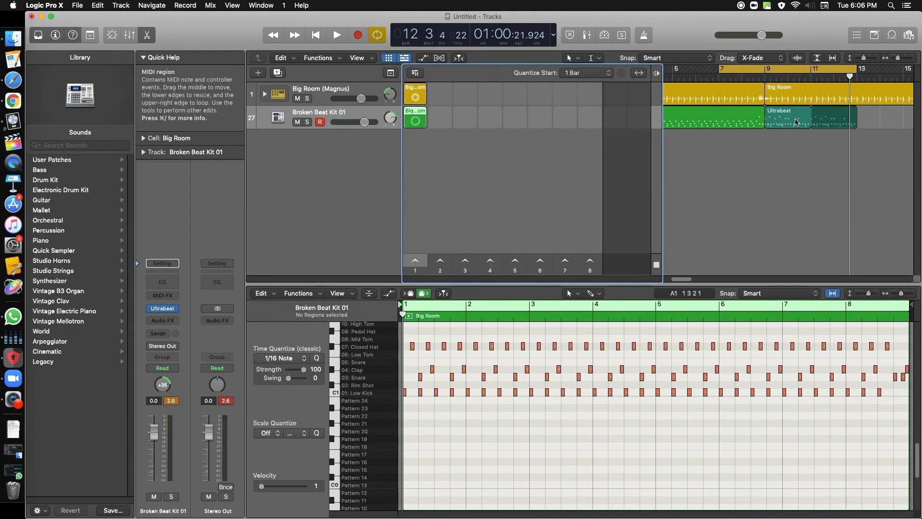
pyautogui.click(795, 118)
pyautogui.moveTo(795, 118); pyautogui.dragTo(568, 120)
pyautogui.click(452, 120)
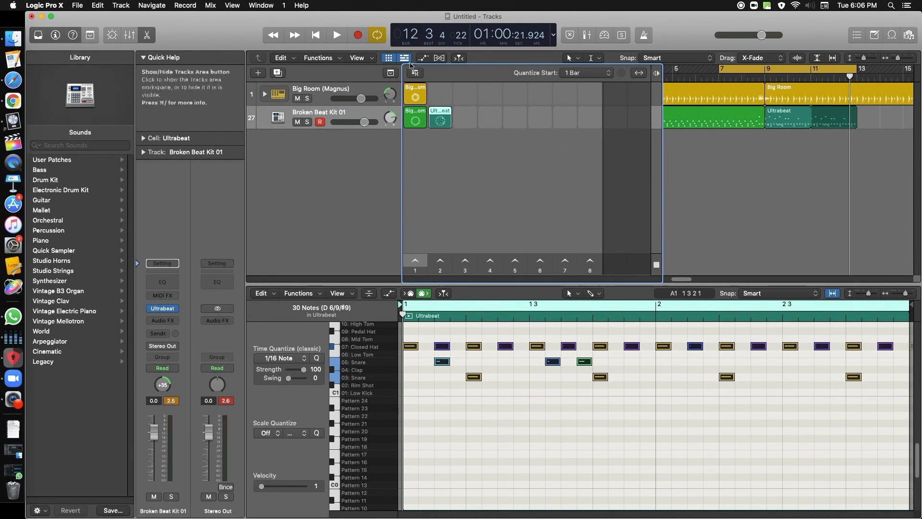
# Step: Audition the Big Room drummer cell together with the Ultrabeat cell, and stop both cells
pyautogui.click(417, 98)
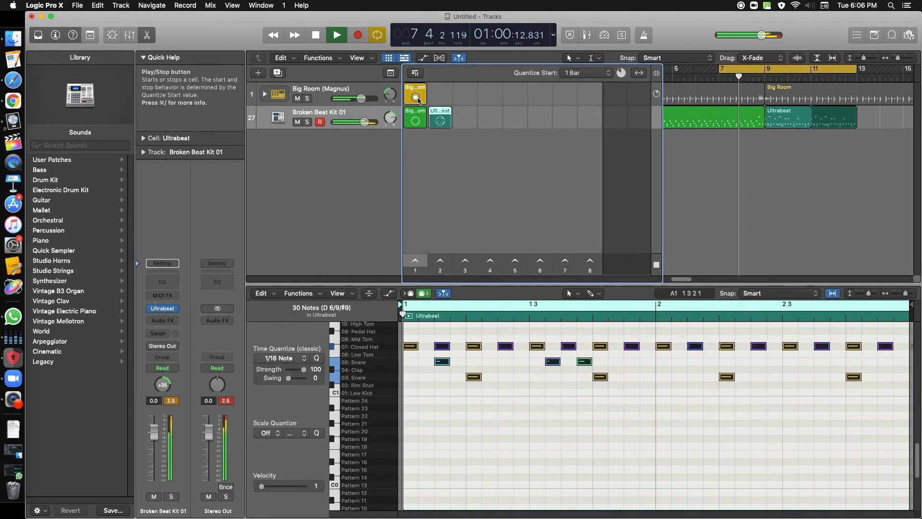
pyautogui.click(438, 123)
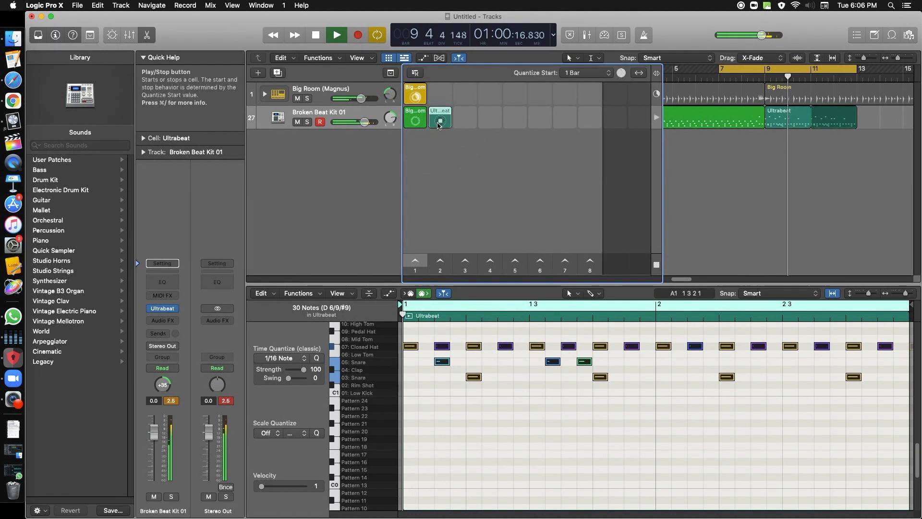
pyautogui.click(440, 122)
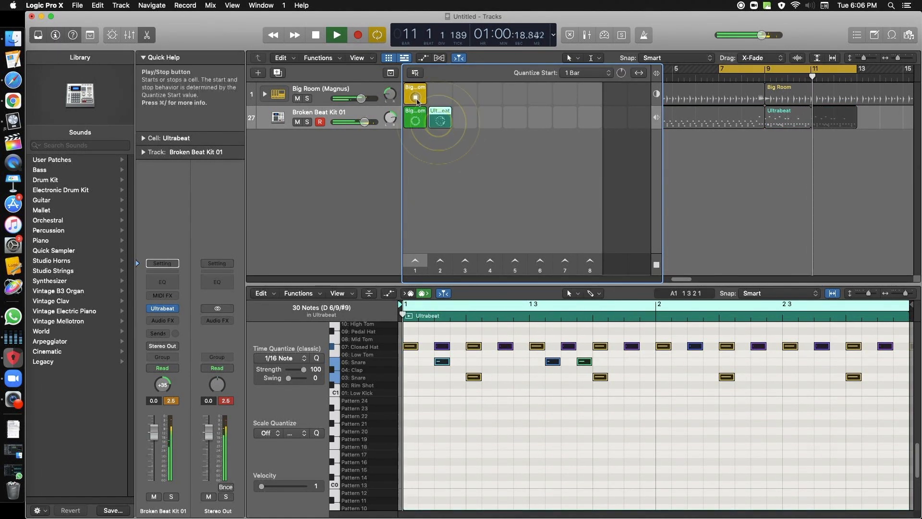
pyautogui.click(416, 99)
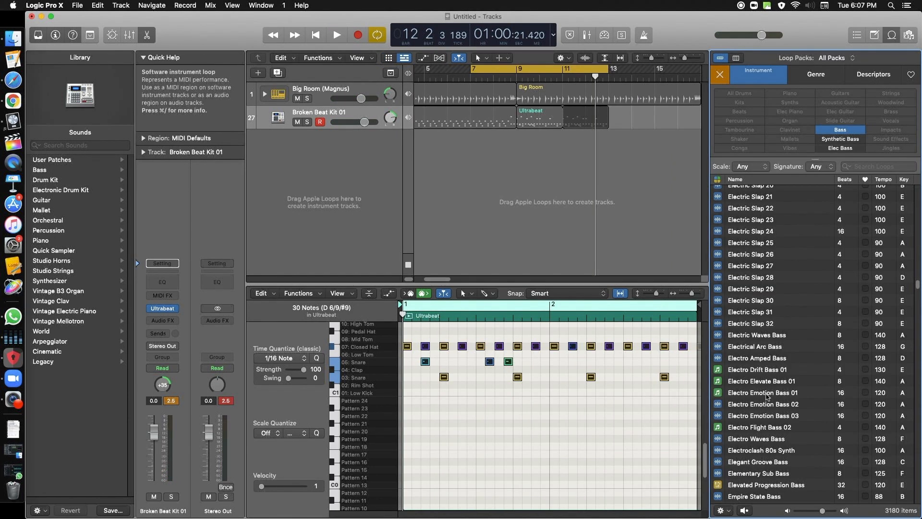
# Step: Add the Elegant Groove Bass Apple Loop on a new track at bar 1 and copy it into that track's first Live Loops cell
pyautogui.scroll(-4, 768, 397)
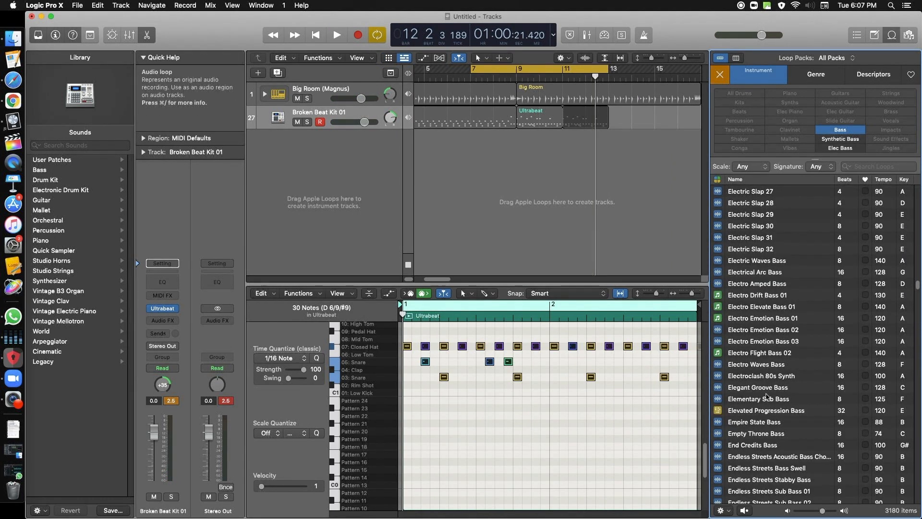
pyautogui.click(763, 388)
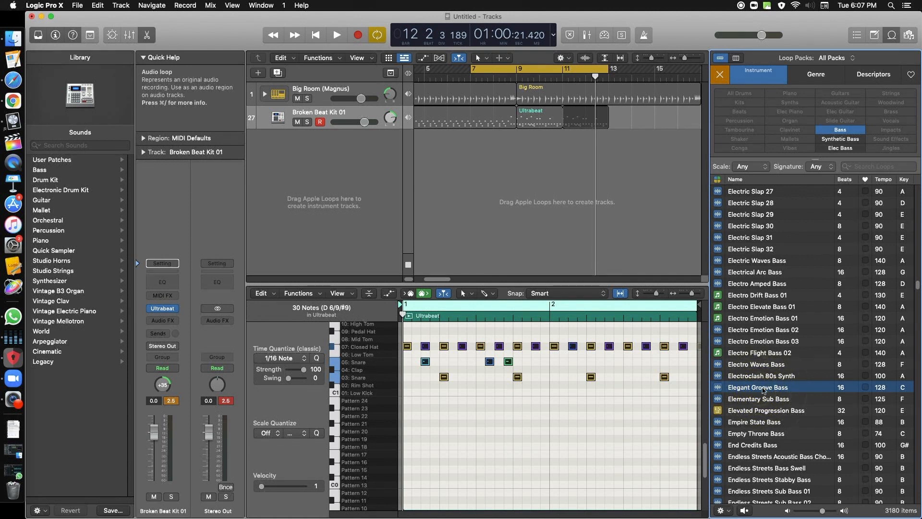
pyautogui.click(763, 388)
pyautogui.moveTo(554, 364); pyautogui.dragTo(417, 164)
pyautogui.moveTo(308, 126); pyautogui.dragTo(308, 126)
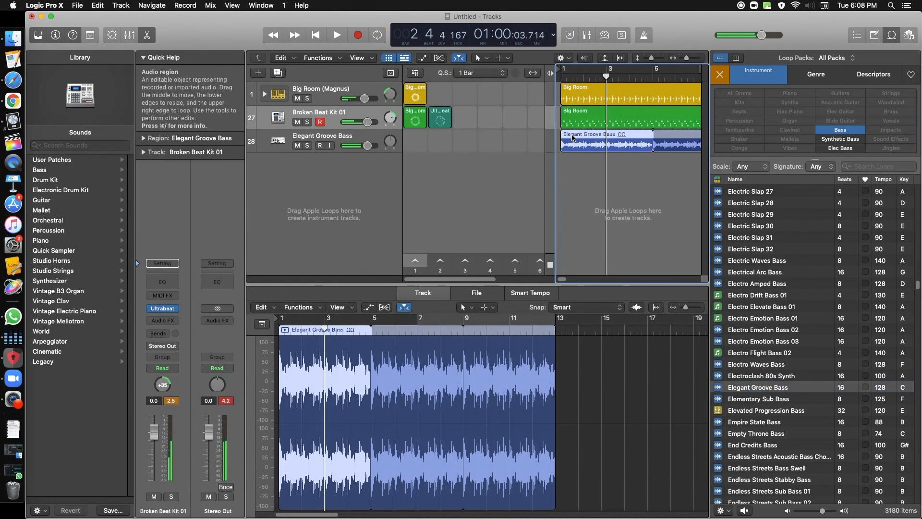
pyautogui.click(572, 137)
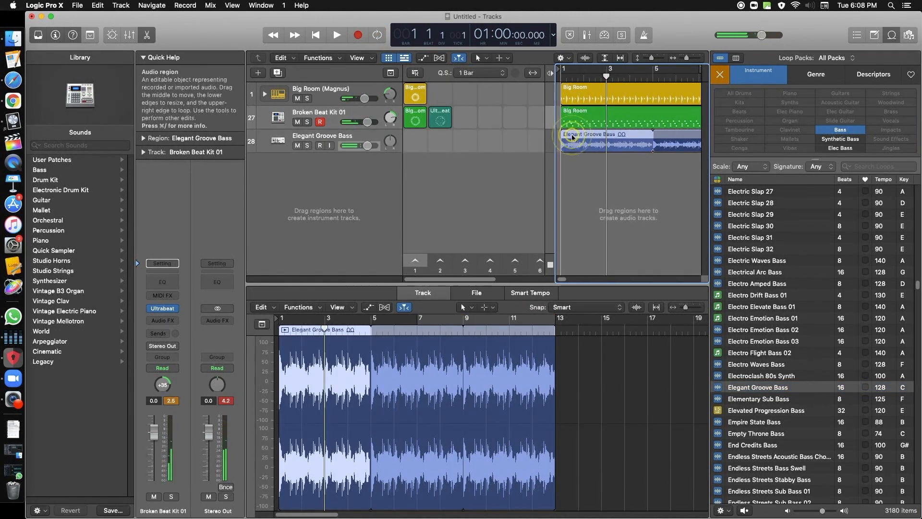
pyautogui.moveTo(421, 147); pyautogui.dragTo(421, 147)
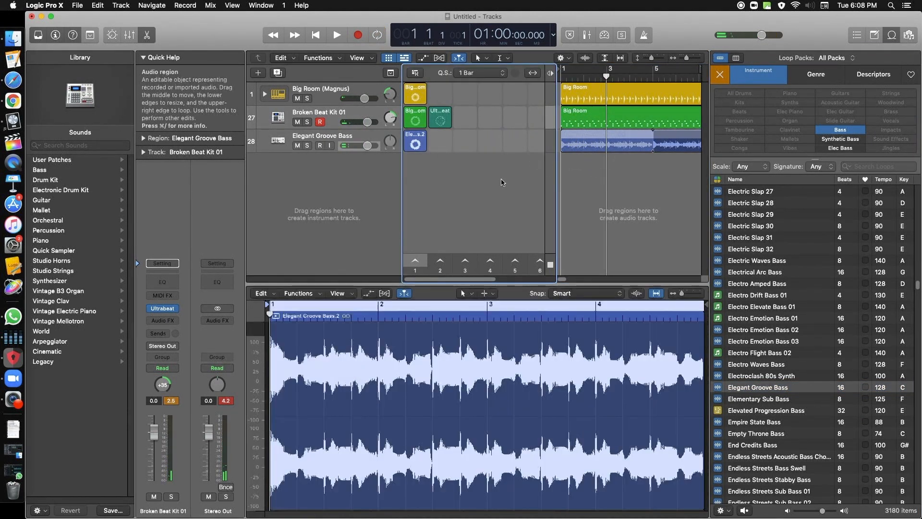
# Step: Start playback and audition different combinations of the drummer, Broken Beat Kit 01 and Elegant Groove Bass cells in the Live Loops grid
pyautogui.press('space')
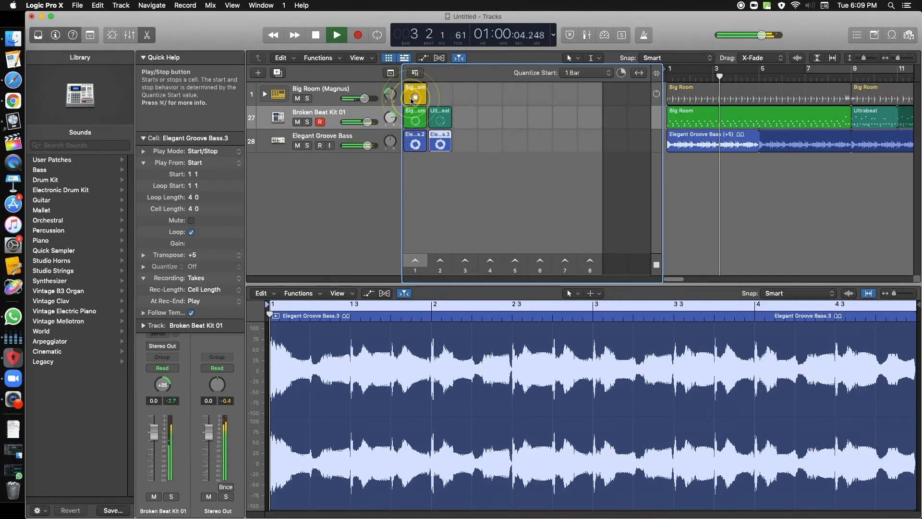
pyautogui.click(415, 144)
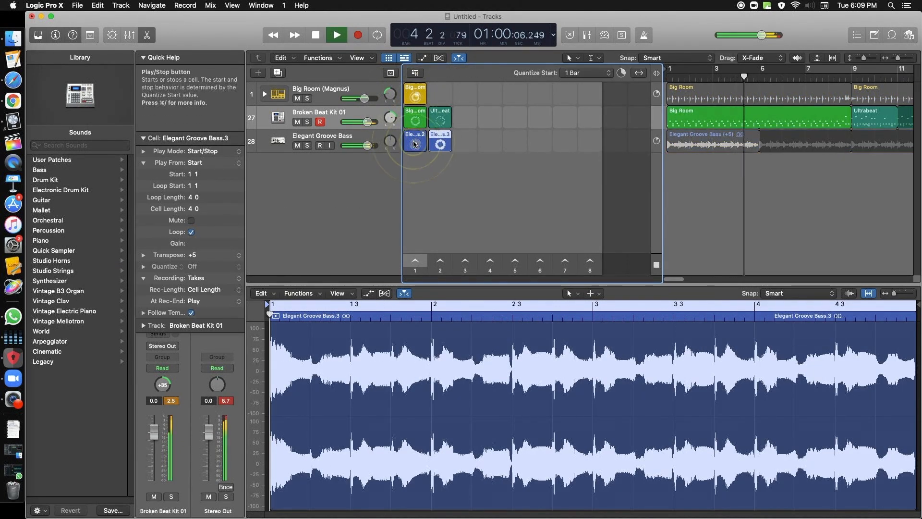
pyautogui.click(436, 145)
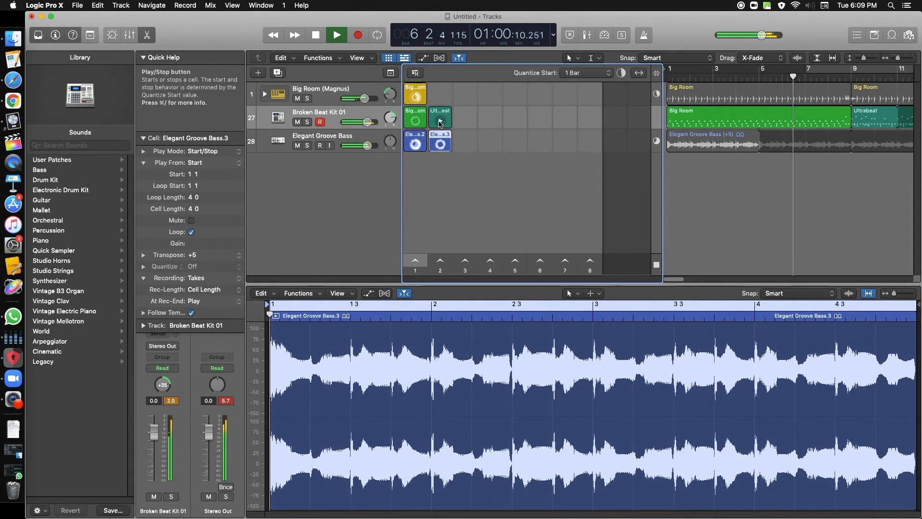
pyautogui.click(440, 122)
pyautogui.click(418, 122)
pyautogui.click(440, 144)
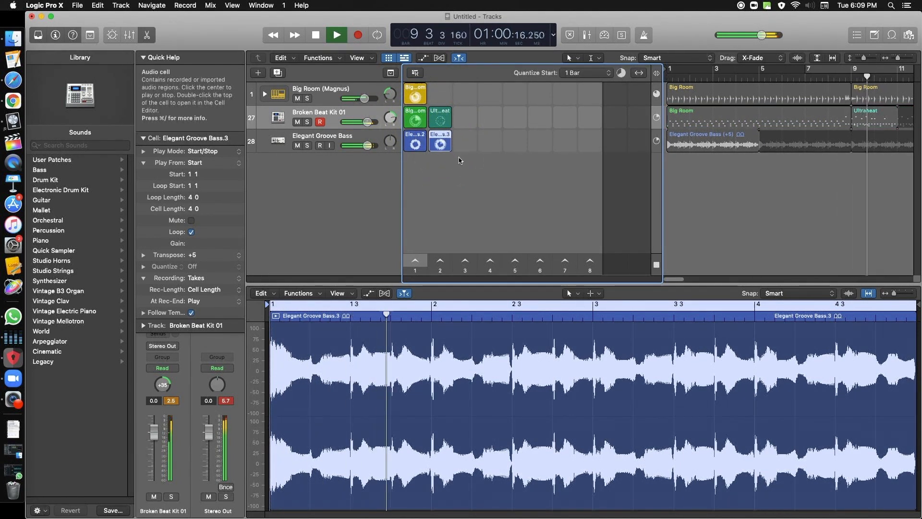
pyautogui.click(415, 145)
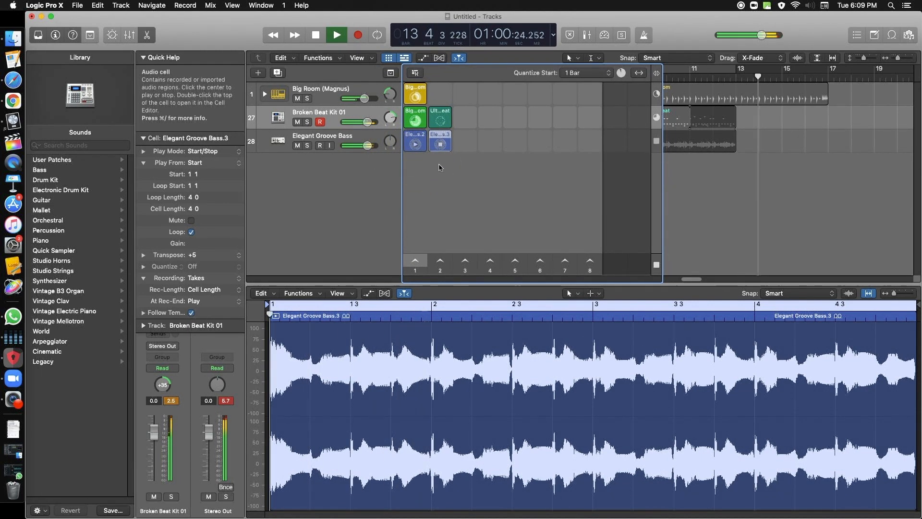